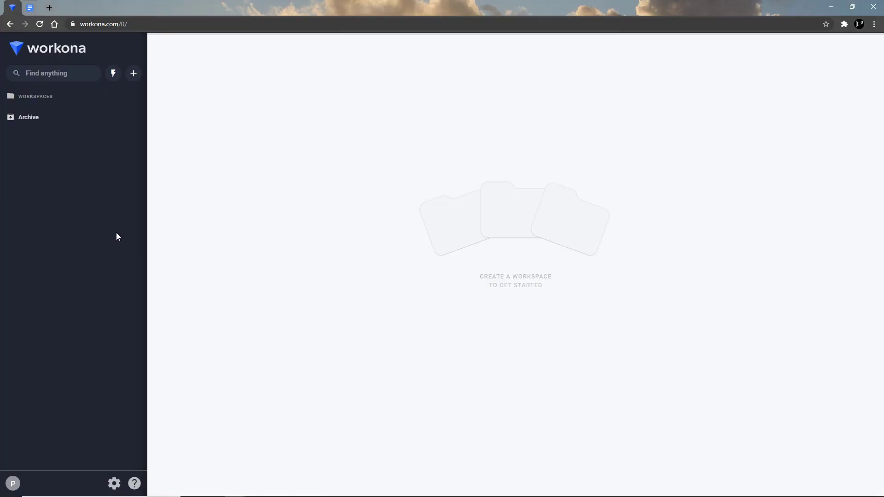
Create a new workspace named London
click(134, 74)
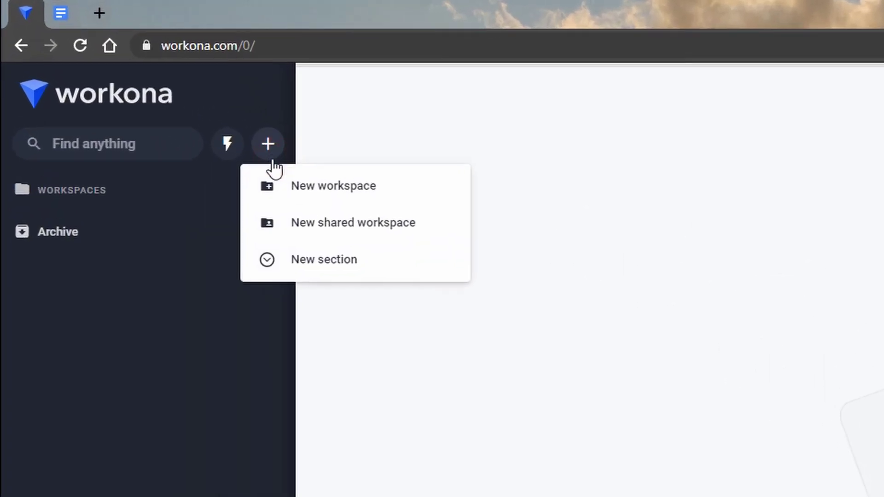
click(414, 187)
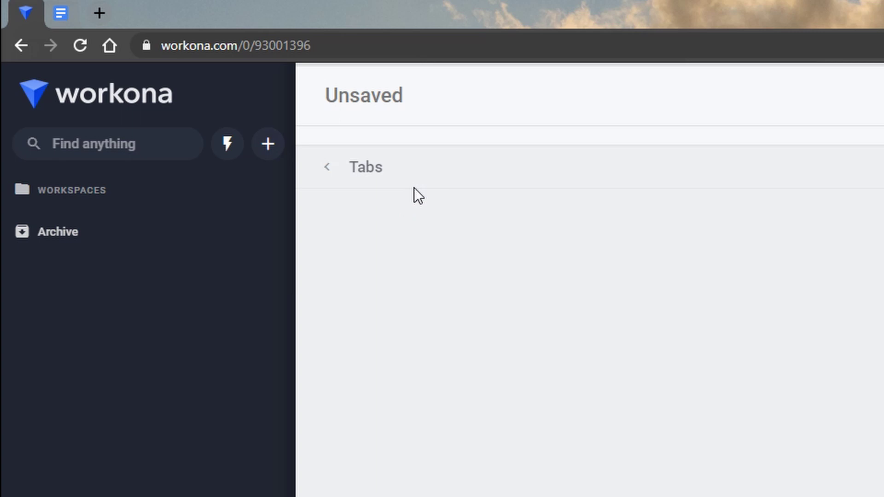
text(London)
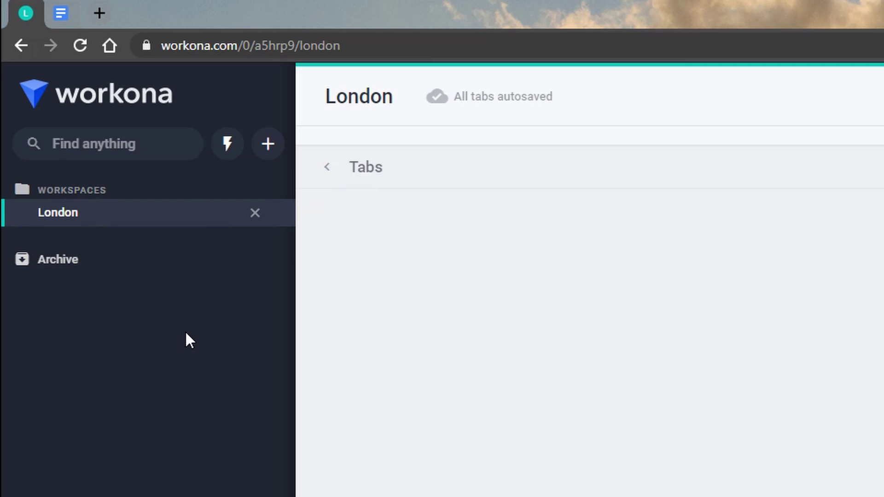
Search Google for london in a new browser tab of the London workspace
click(98, 13)
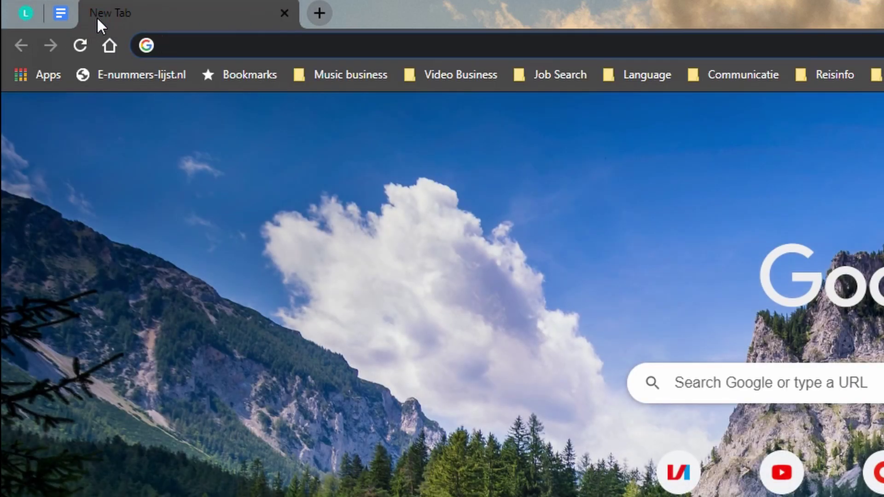
text(london)
key(Return)
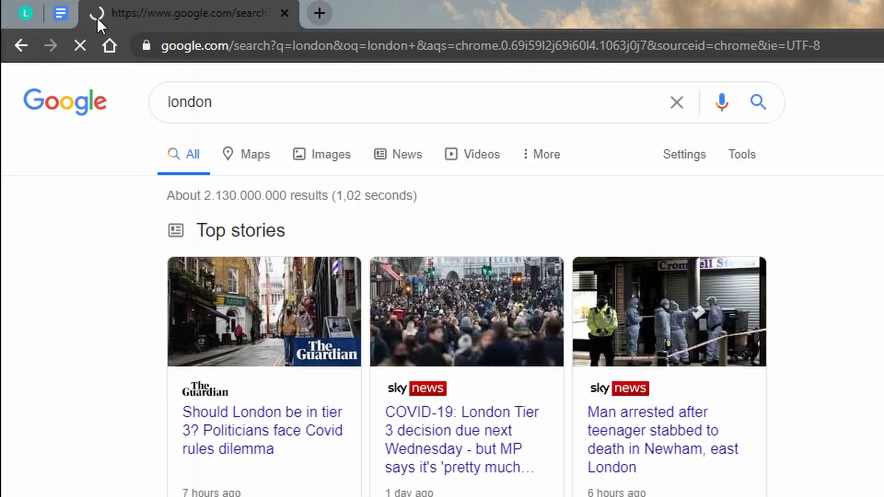
Open the website london.com in a second new browser tab
click(319, 11)
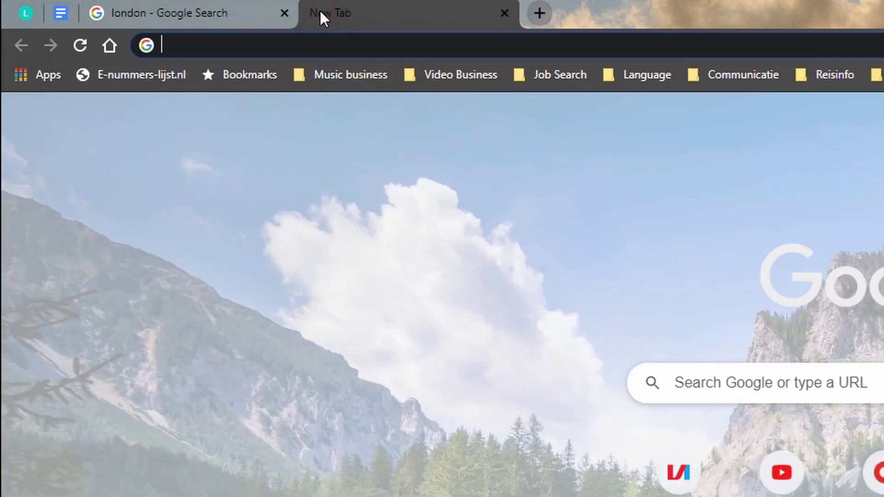
text(london.com)
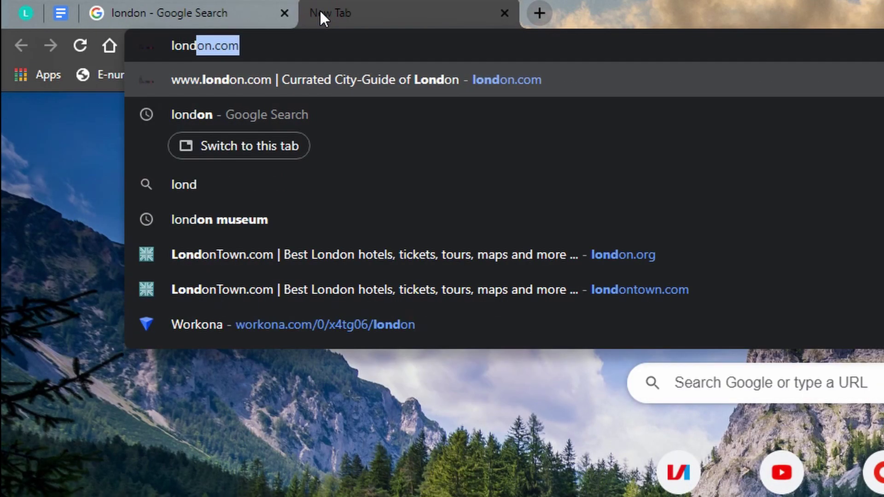
key(Right)
key(Return)
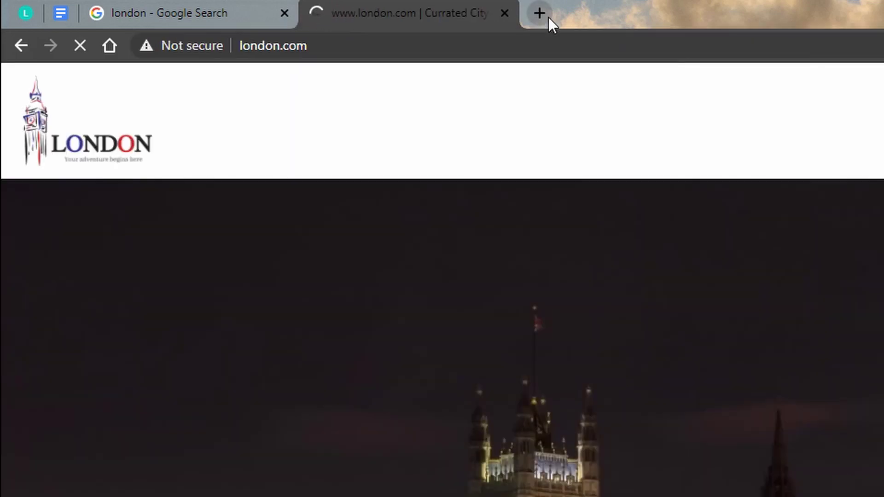
Open the website london.org in a third new browser tab
click(548, 16)
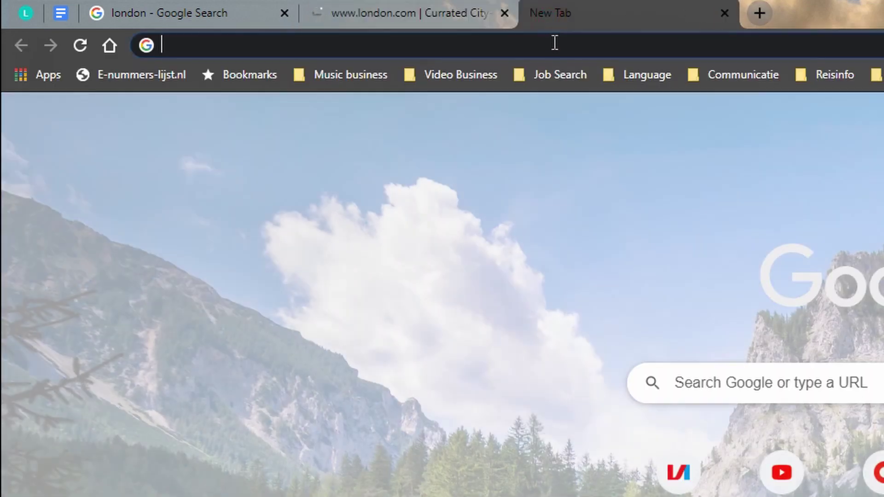
click(555, 43)
text(london)
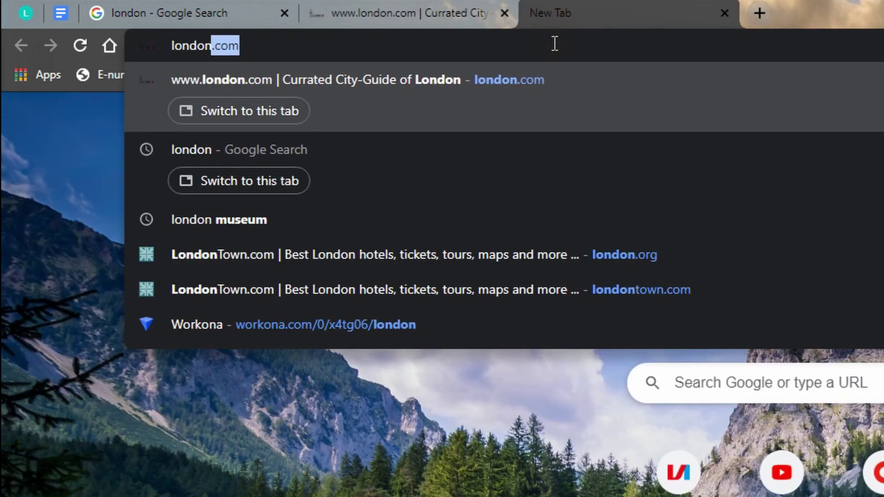
text(.c)
key(BackSpace)
key(BackSpace)
text(org)
key(Return)
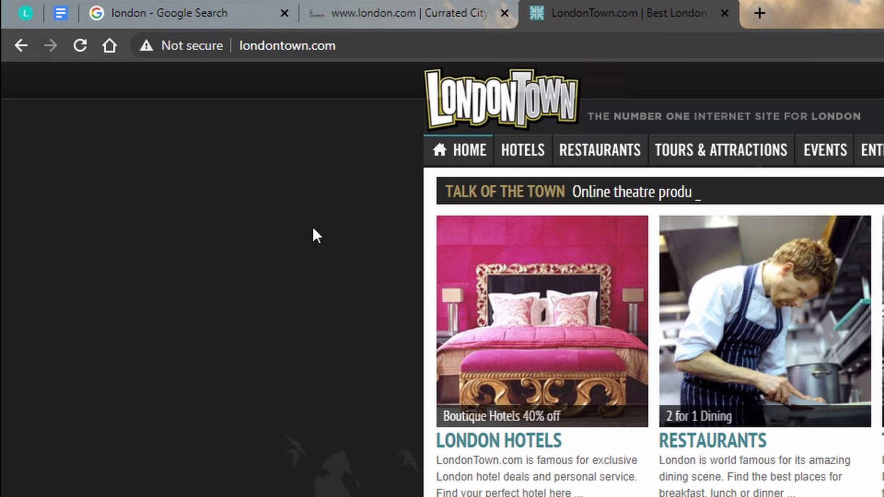
Return to the London workspace overview and create another workspace named Couch
click(25, 14)
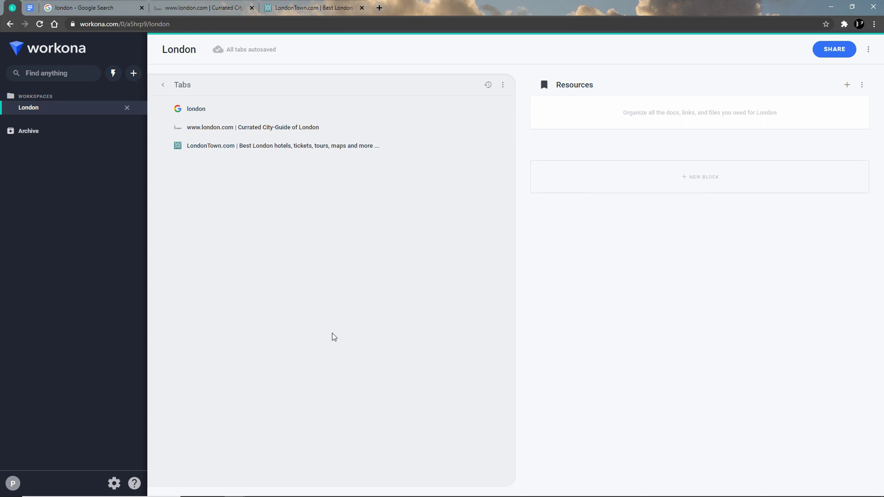
click(134, 74)
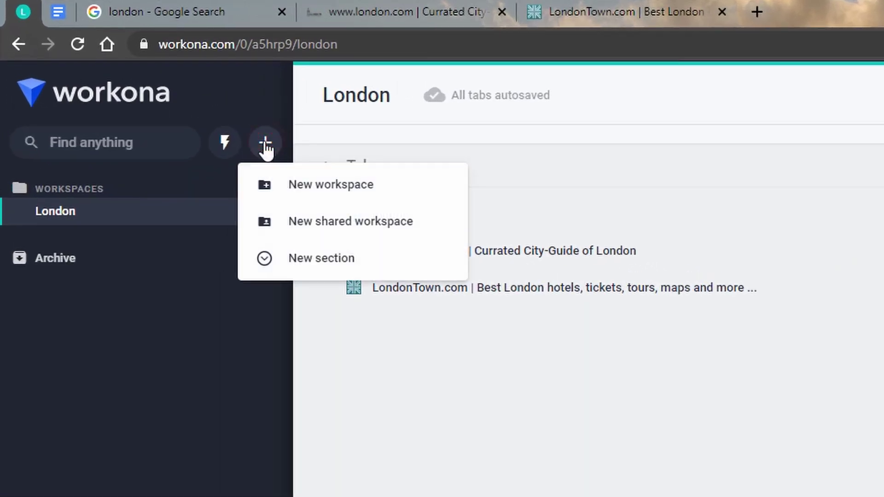
click(322, 186)
text(Couch)
key(Return)
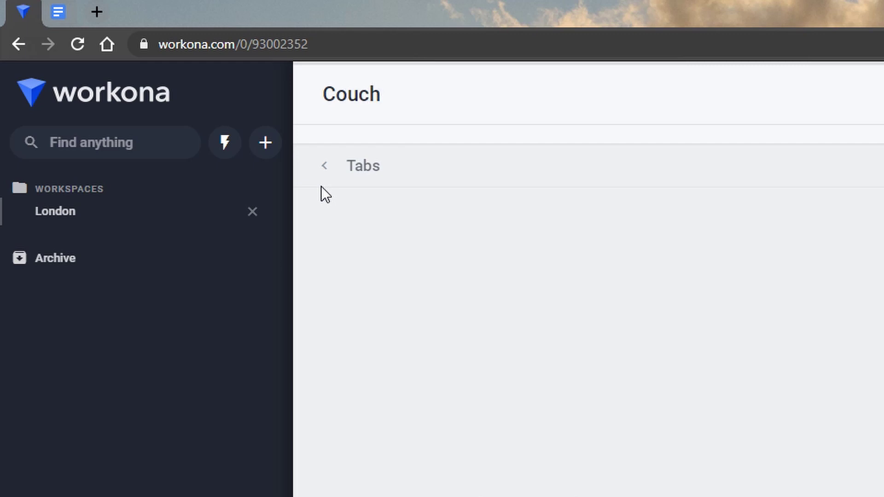
Search Google for couch in a new tab of the Couch workspace, and switch back to the London workspace
click(98, 6)
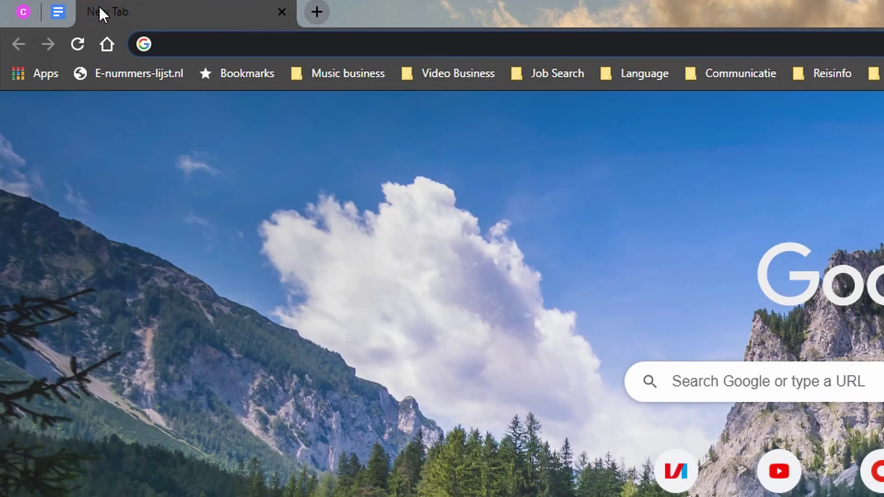
text(couch)
key(Return)
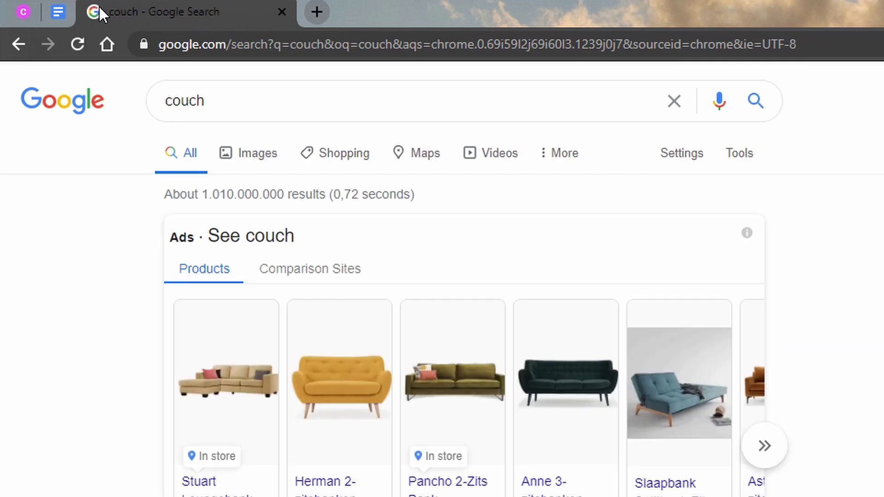
click(17, 15)
click(65, 245)
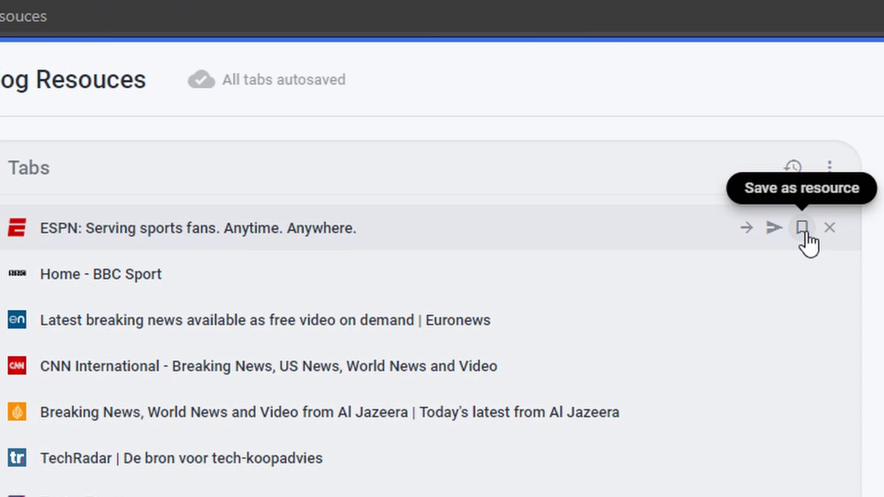
Save the ESPN tab to the Resources block of the Blog Resouces workspace, and close that tab
click(802, 229)
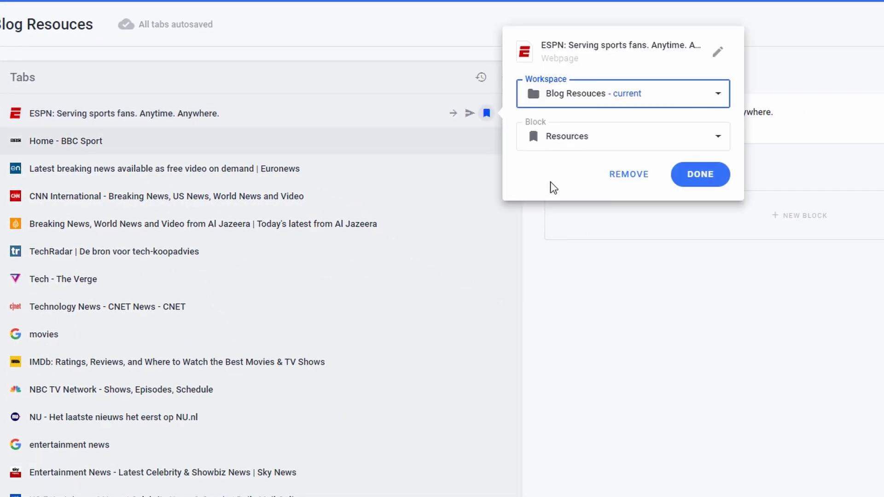
click(694, 174)
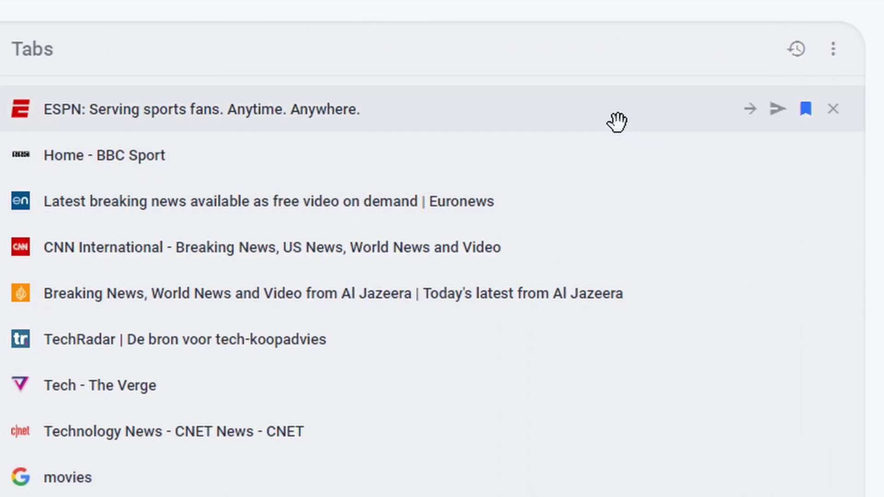
click(834, 109)
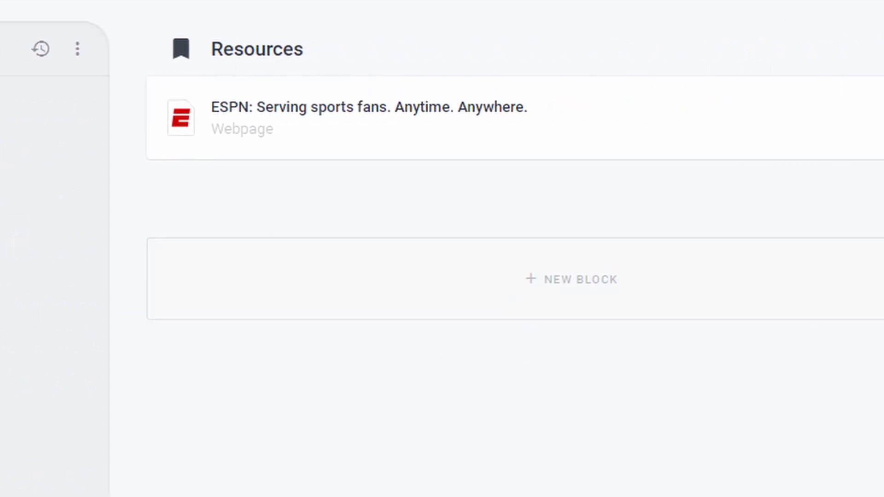
Reopen ESPN from the saved resources and move its tab to the first place in the workspace's tab list
click(373, 133)
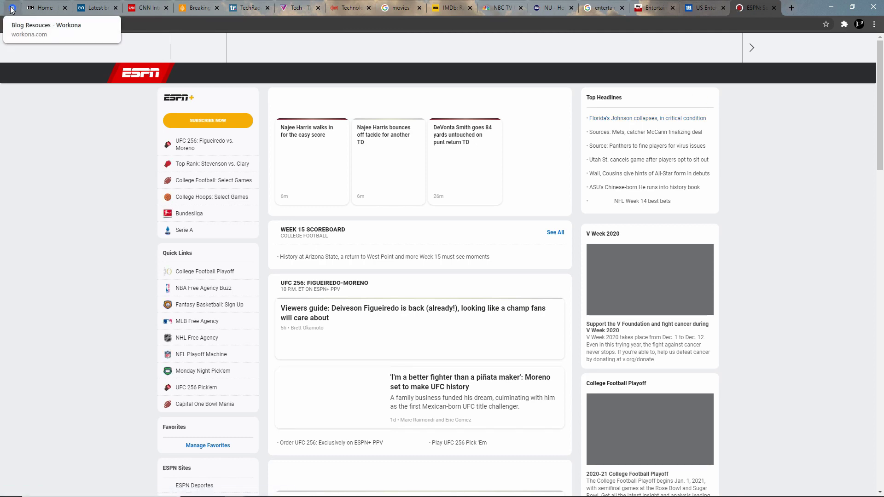
click(13, 9)
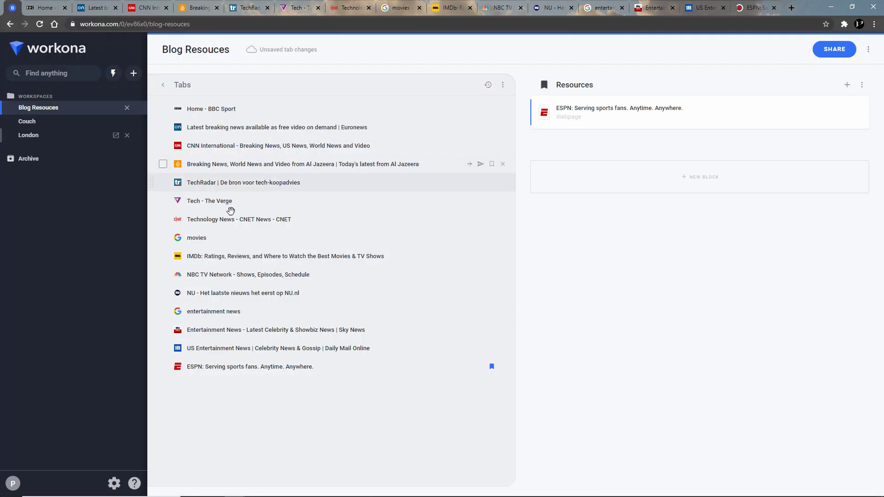
drag(223, 367, 244, 109)
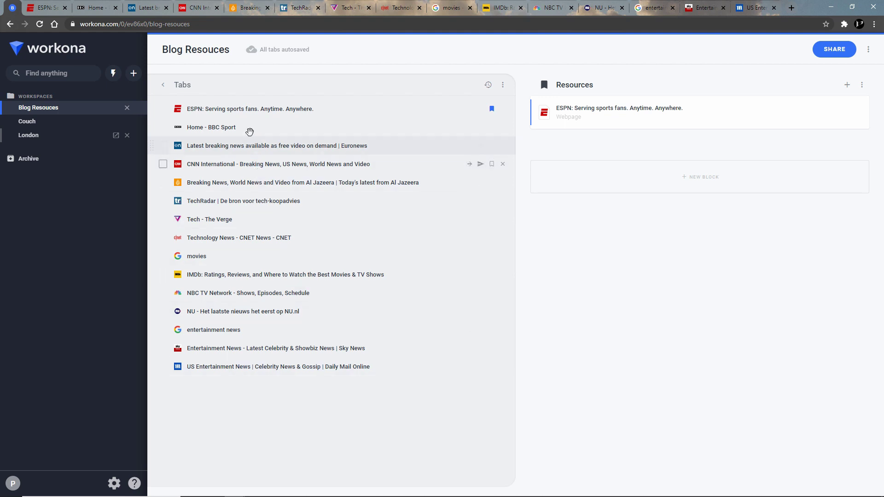
Save the BBC Sport tab as a resource and rename the Resources block to Sports
click(493, 128)
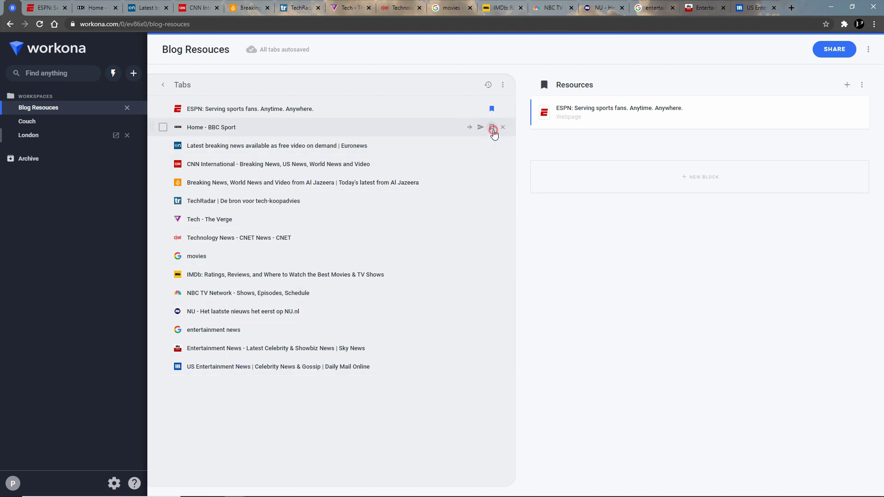
click(635, 168)
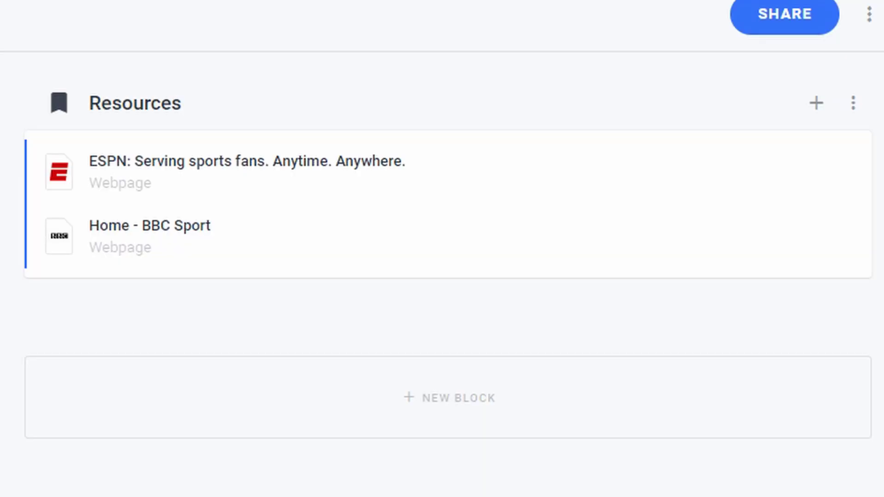
mouse_move(413, 103)
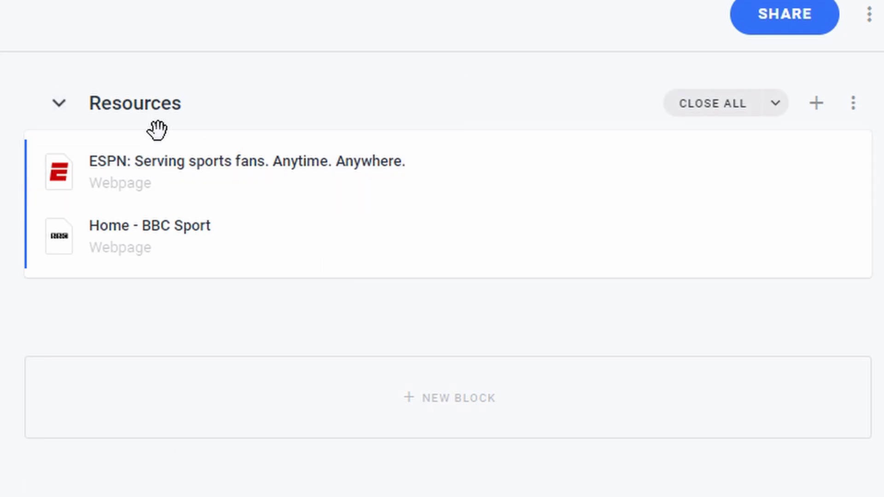
double_click(144, 102)
text(Sports)
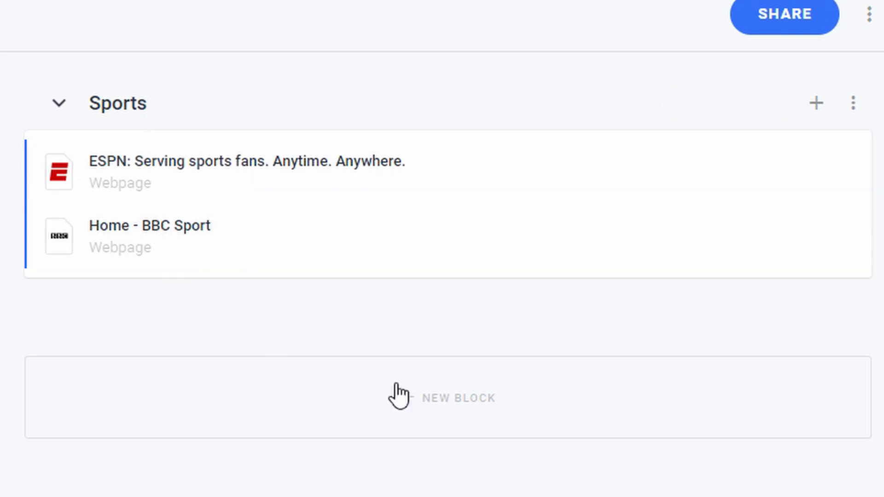
Add a new resource block named Tech and put the TechRadar tab into it
click(431, 395)
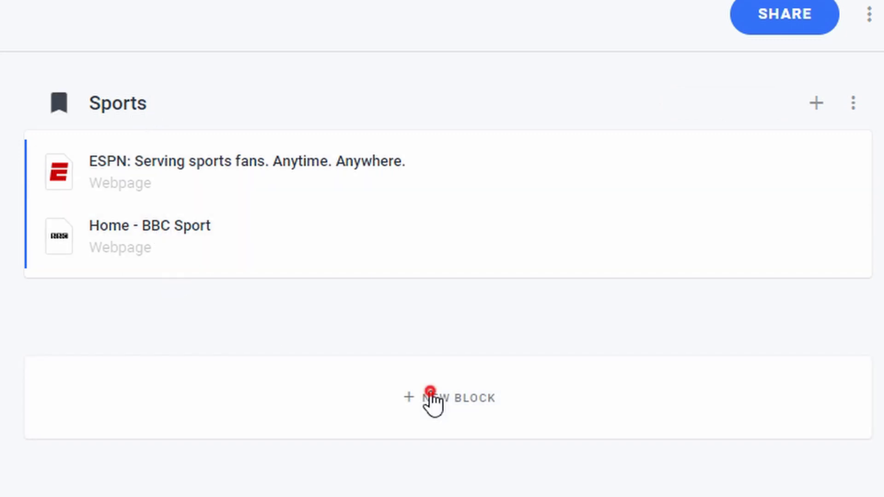
text(Tech)
key(Return)
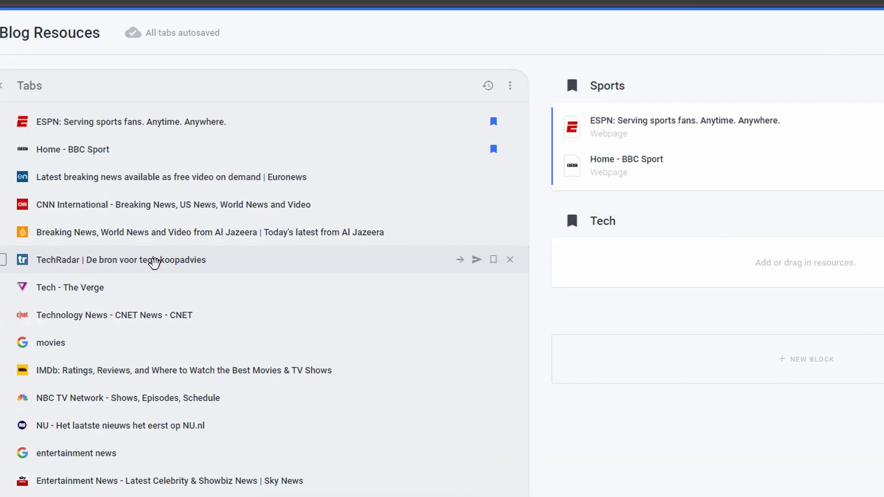
drag(164, 261, 742, 275)
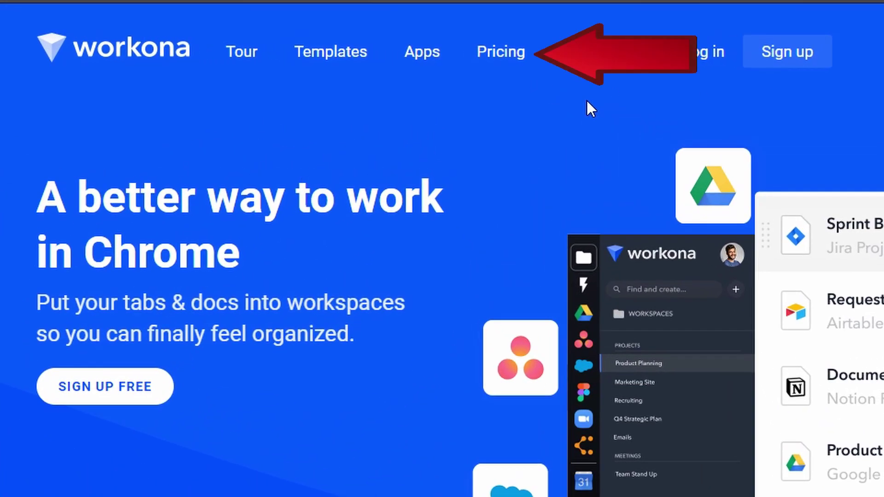
View the pricing page on the Workona website
click(501, 65)
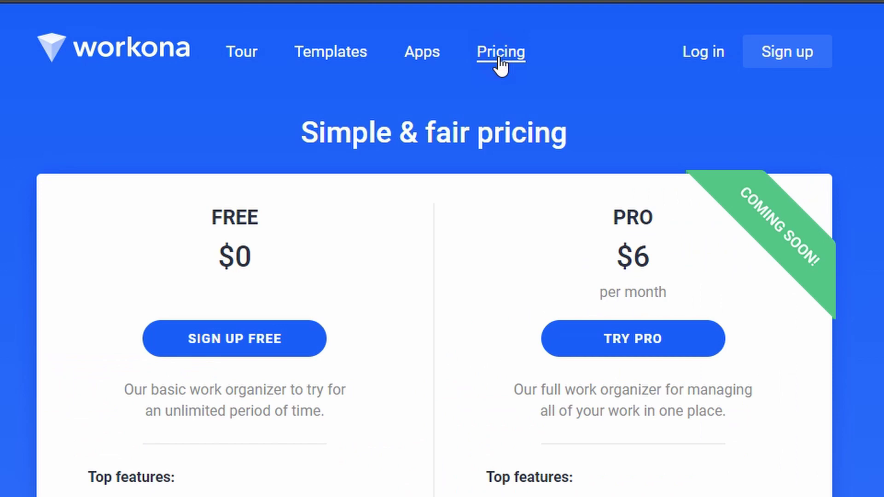